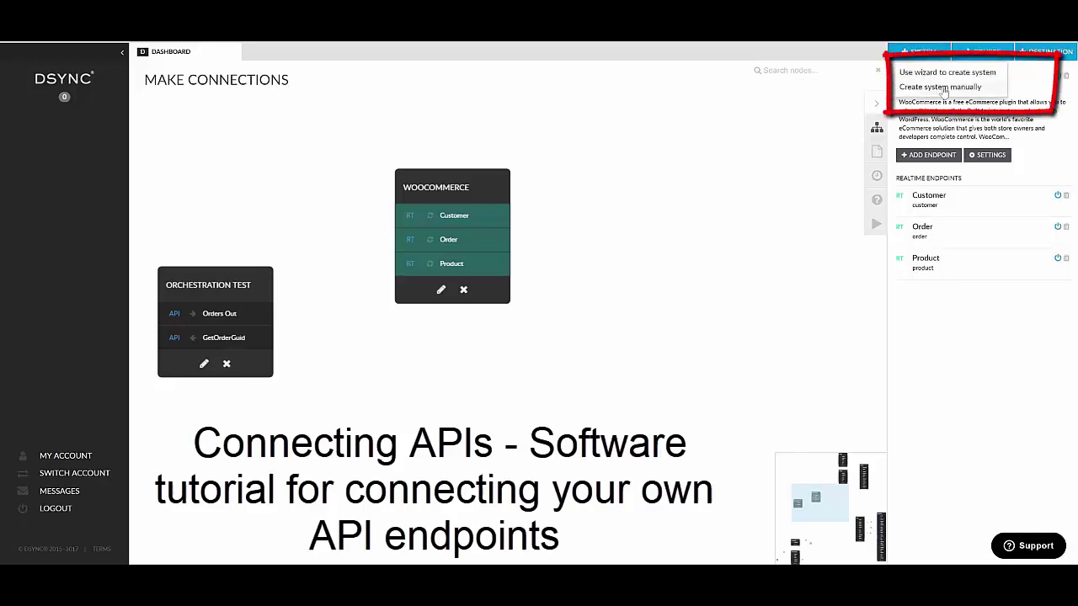
Step: Choose 'Create system manually' from the + SYSTEM menu
{"action": "left_click", "coordinate": [941, 90]}
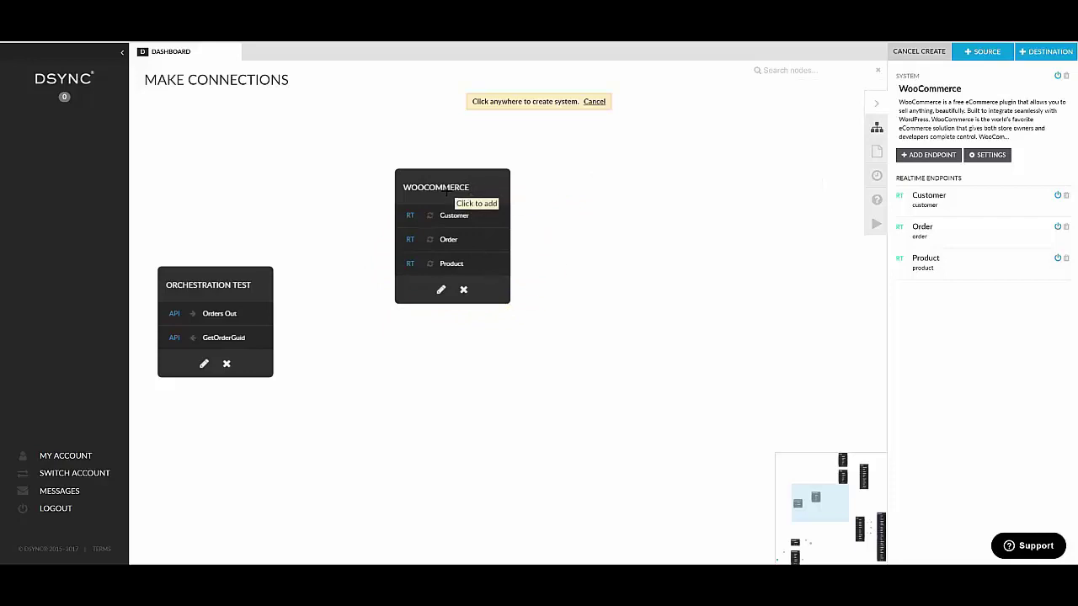
Step: Place a new system named 'Custom System' right of WooCommerce and show its details
{"action": "left_click", "coordinate": [582, 181]}
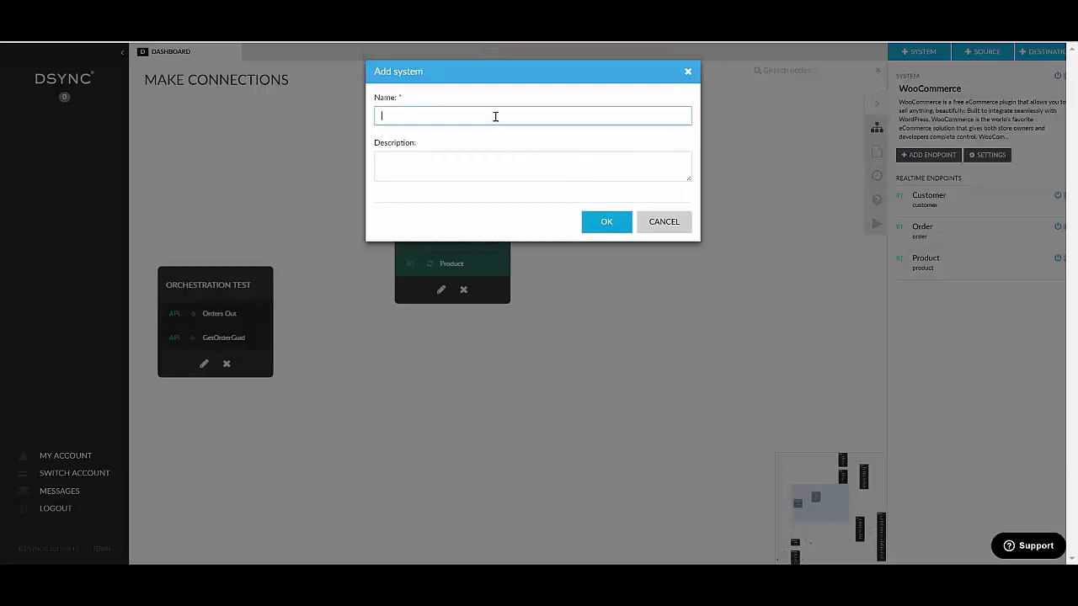
{"action": "type", "text": "Custom System"}
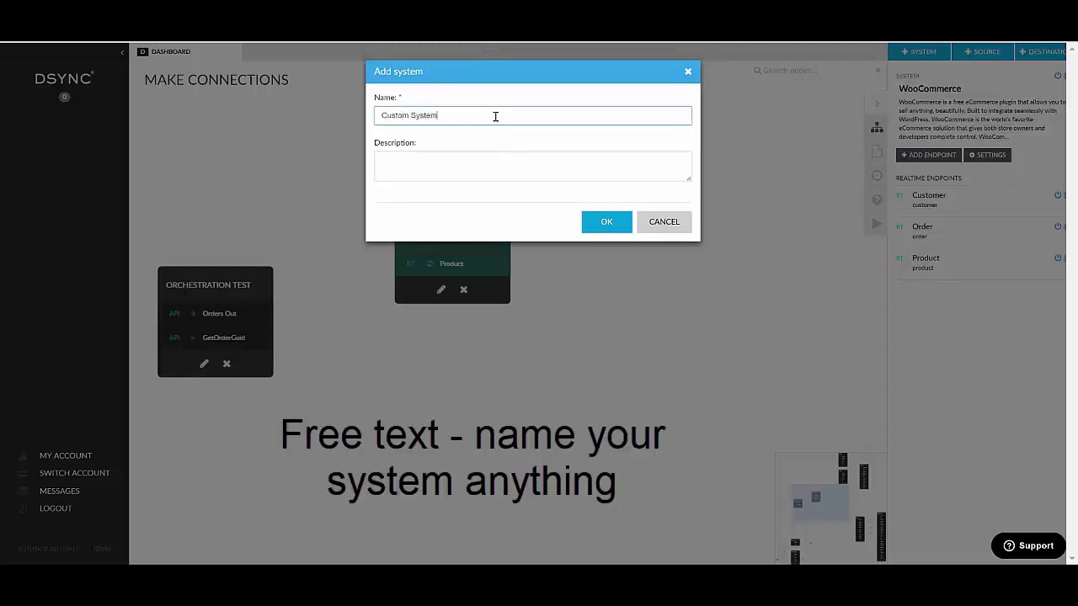
{"action": "left_click", "coordinate": [604, 226]}
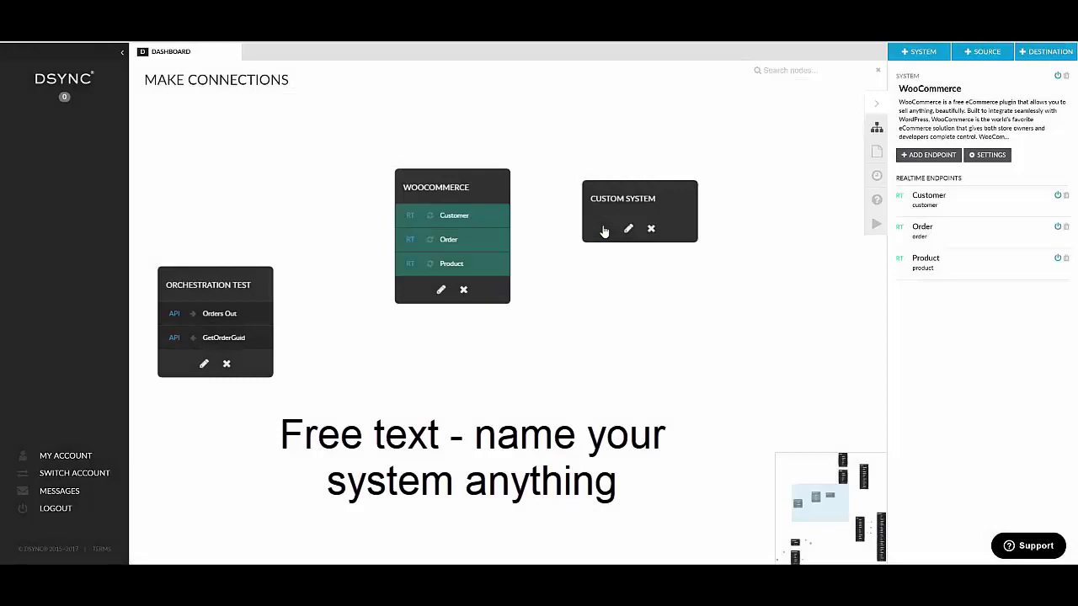
{"action": "left_click", "coordinate": [630, 207]}
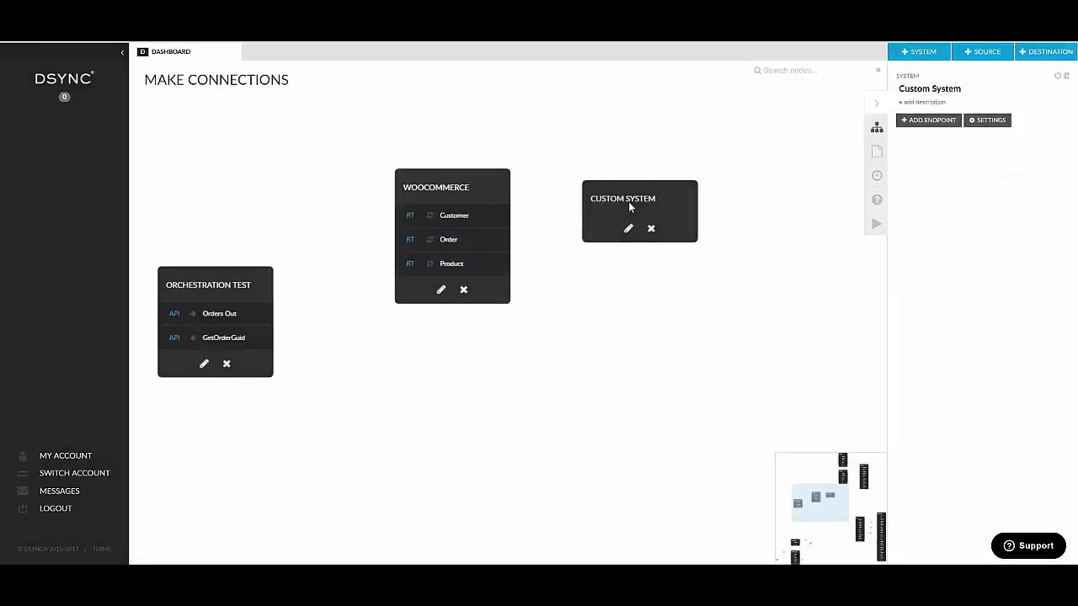
Step: Nudge the Custom System node slightly up-left, then open and dismiss the + SYSTEM menu
{"action": "mouse_move", "coordinate": [637, 203]}
{"action": "left_mouse_down"}
{"action": "mouse_move", "coordinate": [604, 182]}
{"action": "mouse_move", "coordinate": [611, 188]}
{"action": "left_mouse_up"}
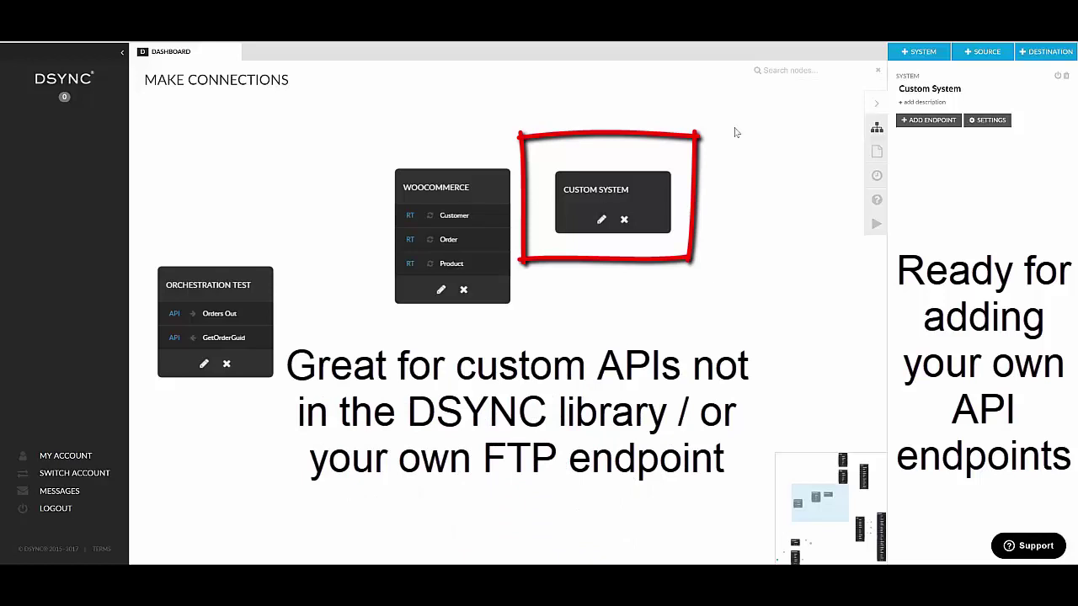
{"action": "left_click", "coordinate": [928, 53]}
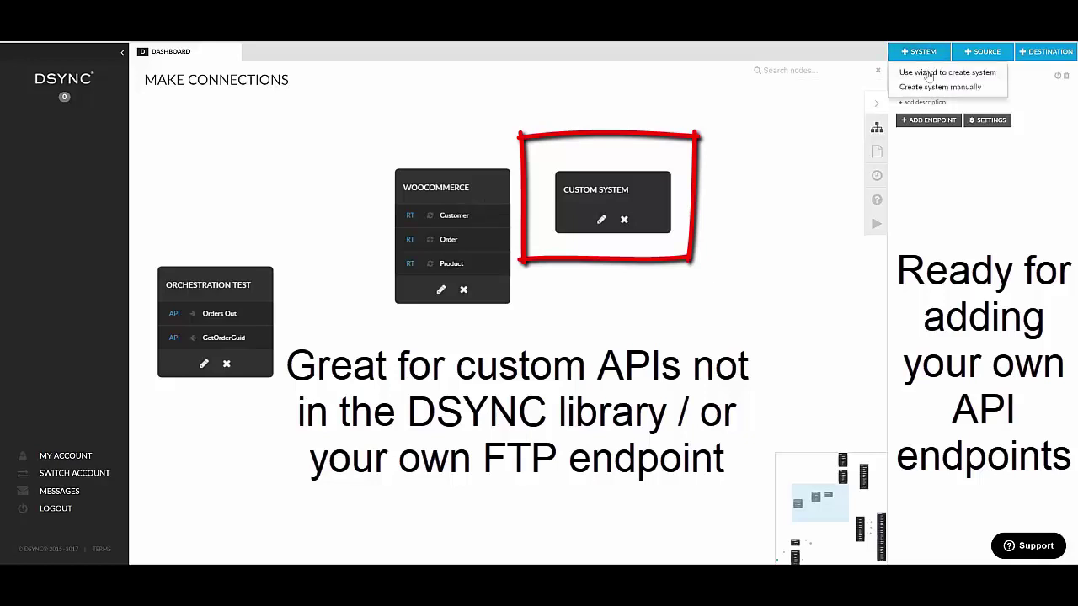
{"action": "left_click", "coordinate": [710, 180]}
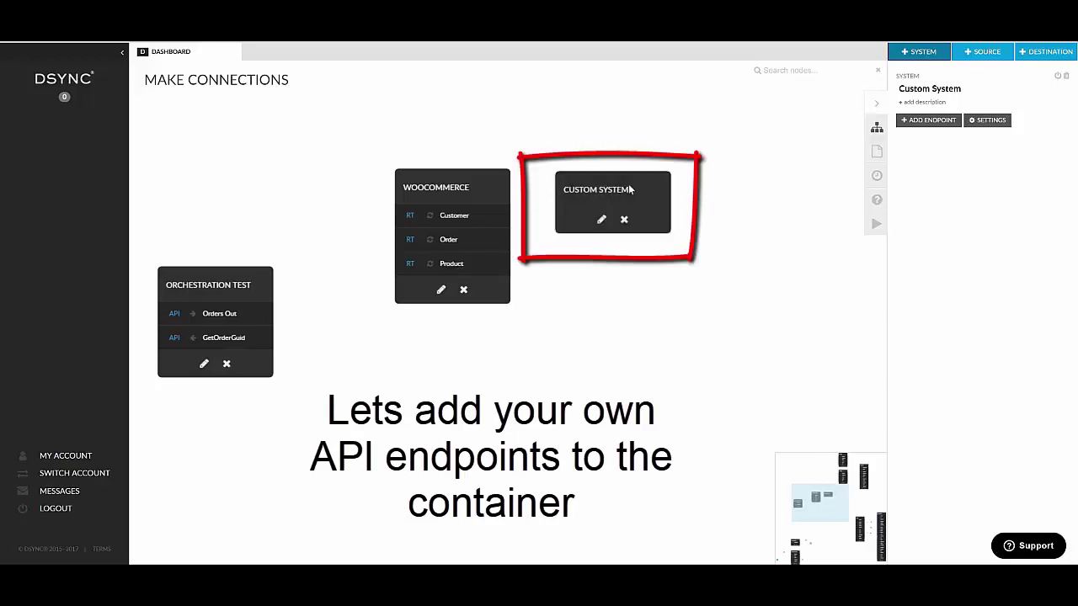
Step: Add an endpoint named Products to Custom System with type SOURCE and connector type API
{"action": "left_click", "coordinate": [929, 121]}
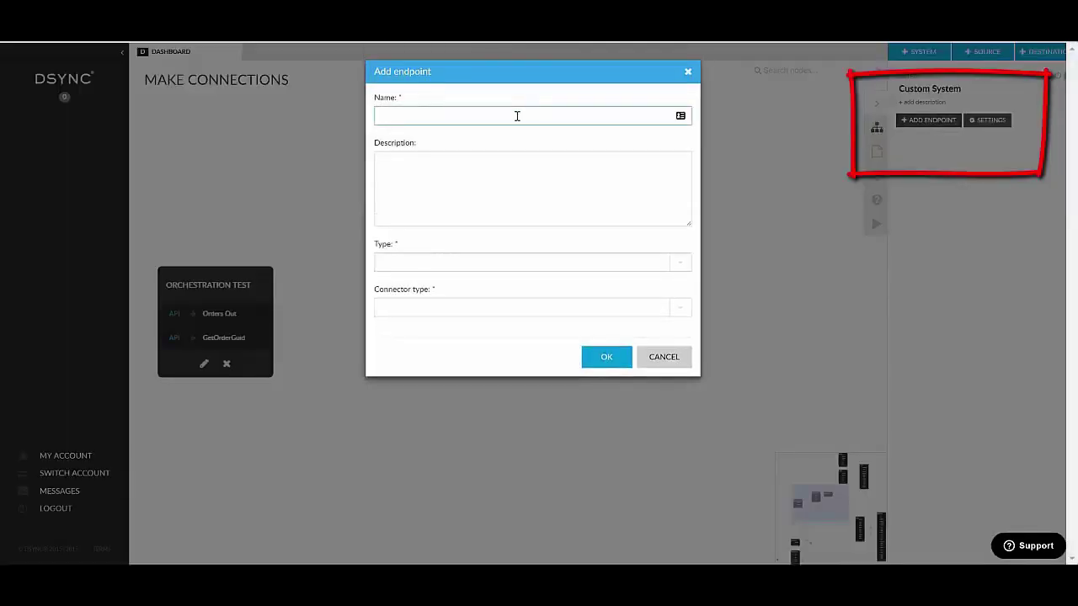
{"action": "type", "text": "Produc"}
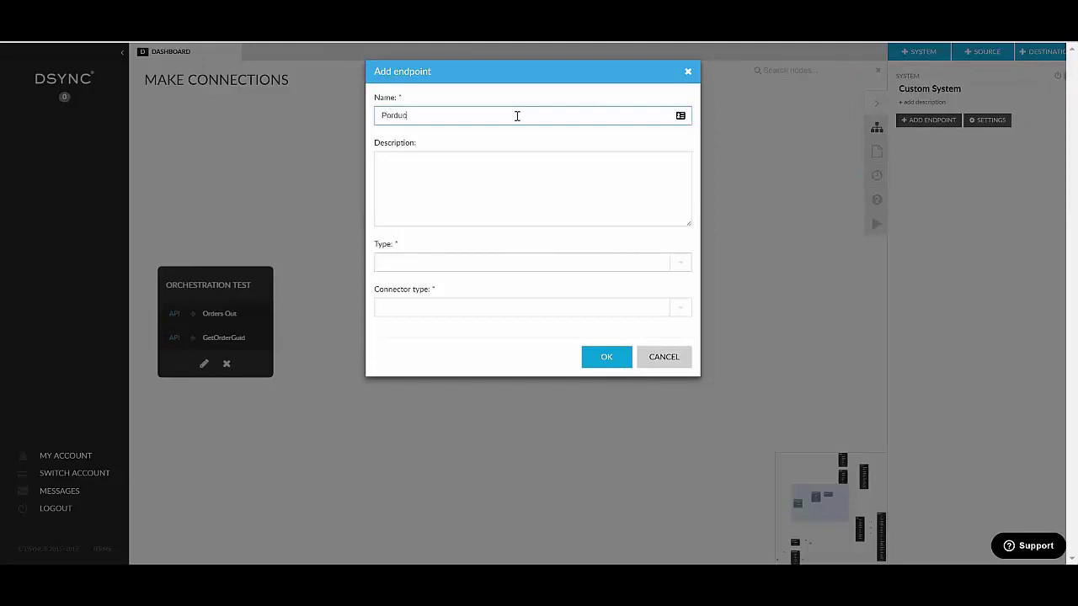
{"action": "key", "text": "BackSpace"}
{"action": "key", "text": "BackSpace"}
{"action": "key", "text": "BackSpace"}
{"action": "key", "text": "BackSpace"}
{"action": "key", "text": "BackSpace"}
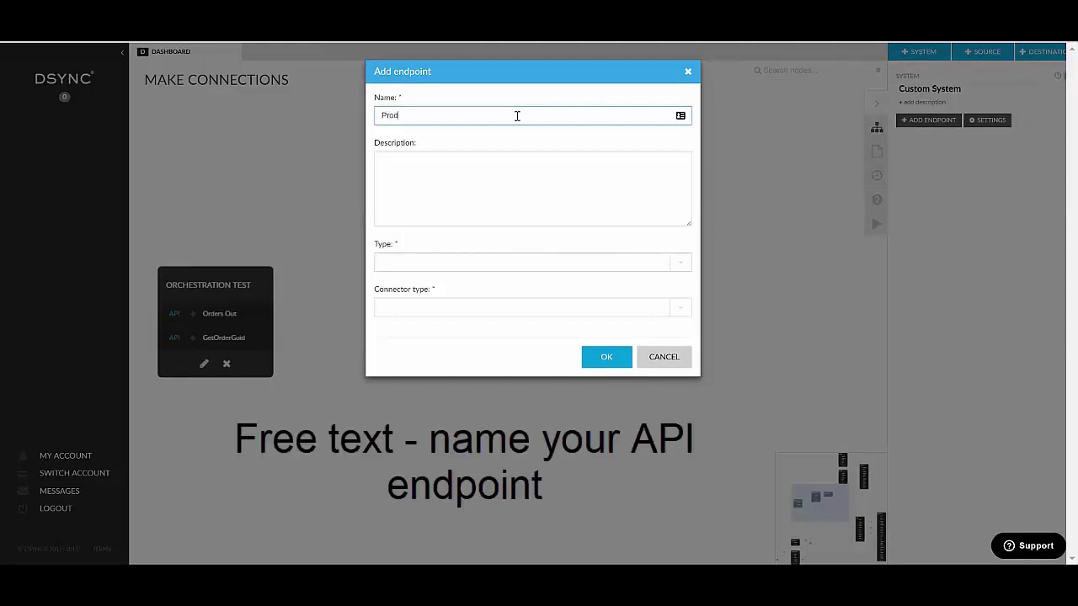
{"action": "type", "text": "ucts"}
{"action": "left_click", "coordinate": [468, 263]}
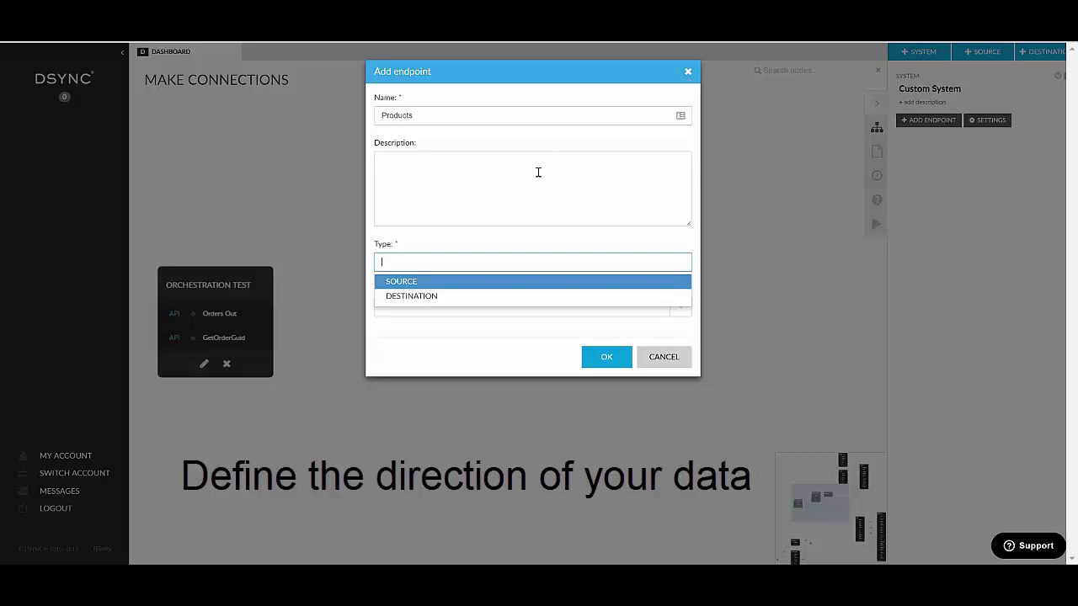
{"action": "left_click", "coordinate": [430, 284]}
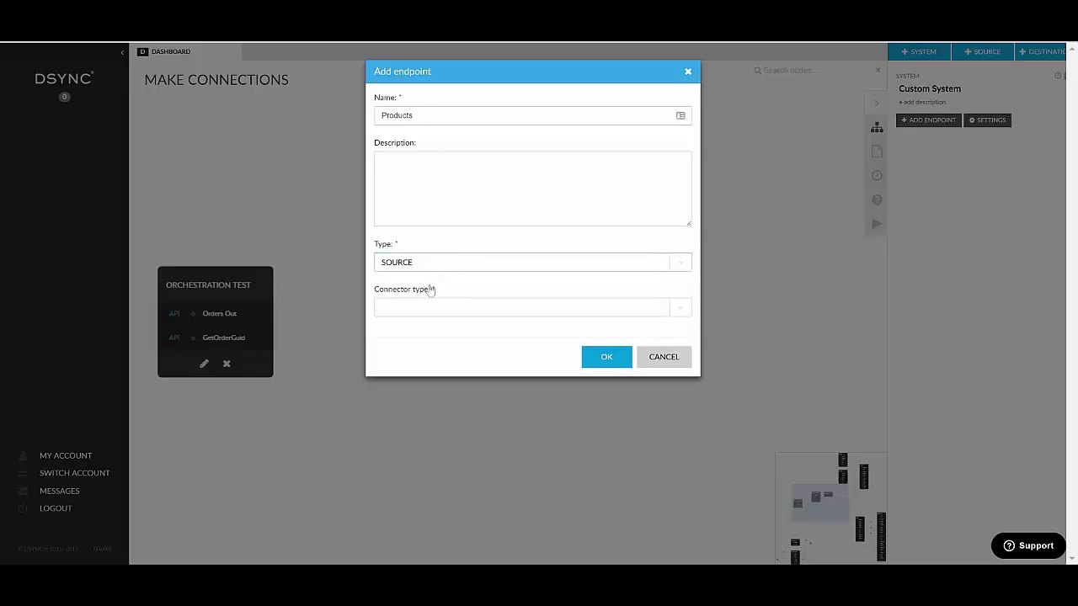
{"action": "left_click", "coordinate": [682, 313]}
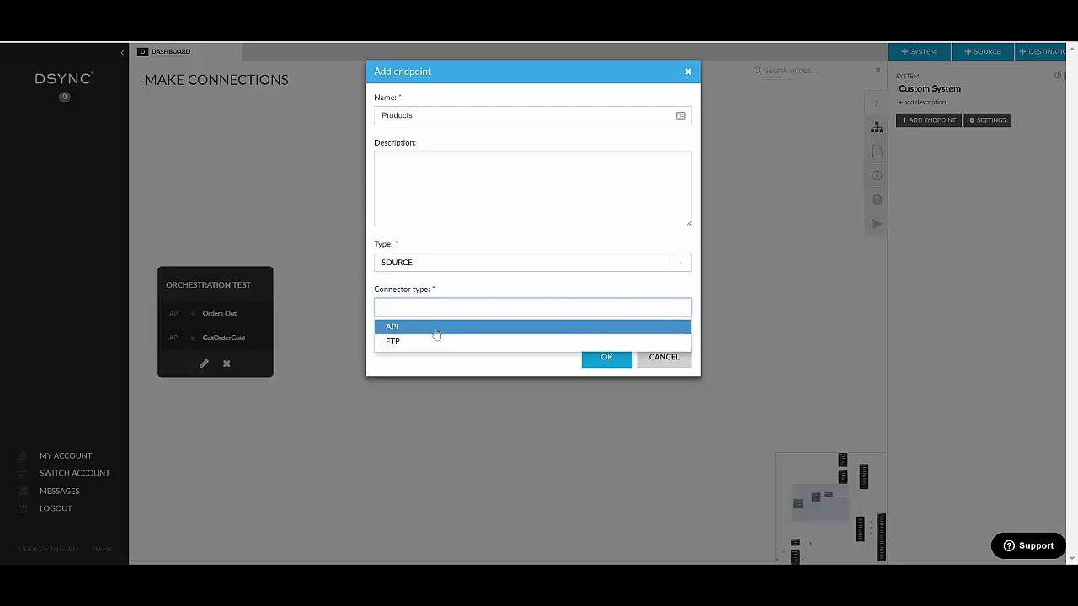
{"action": "left_click", "coordinate": [436, 335]}
{"action": "left_click", "coordinate": [615, 363]}
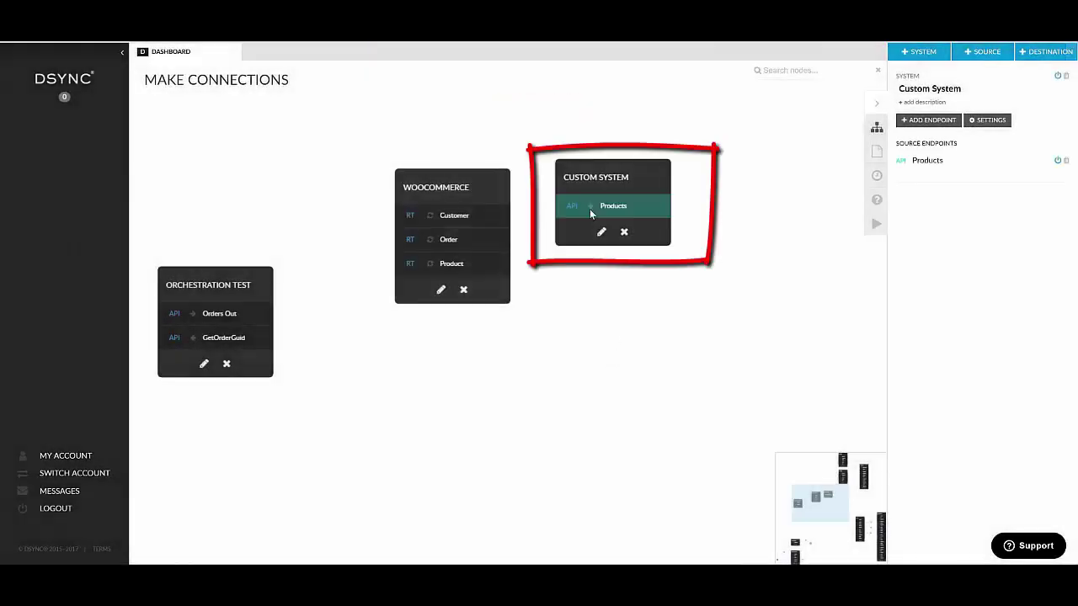
{"action": "left_click", "coordinate": [609, 205]}
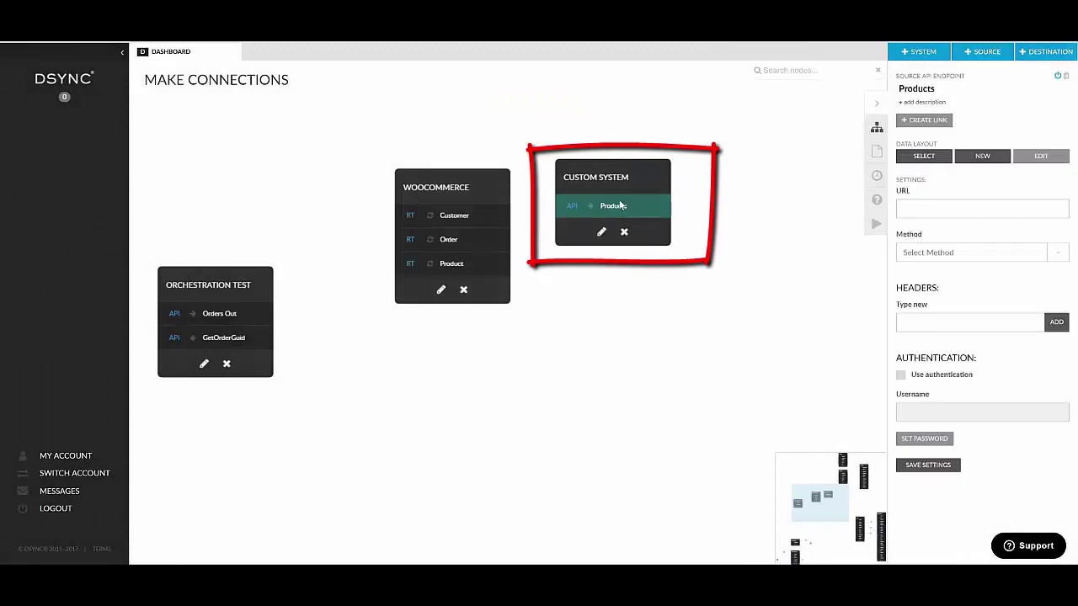
{"action": "left_click", "coordinate": [622, 178]}
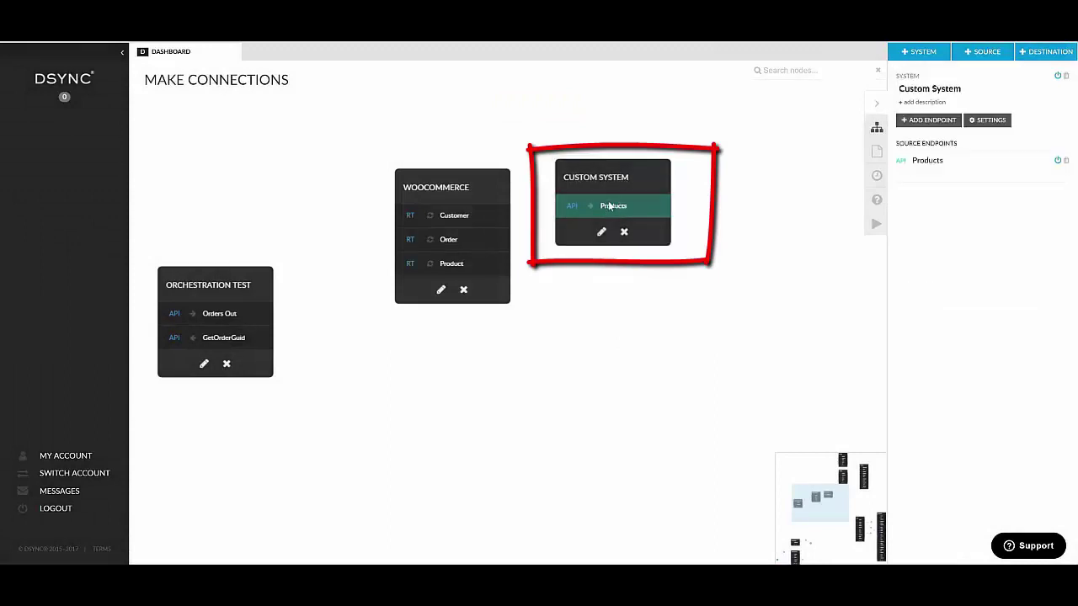
{"action": "left_click", "coordinate": [608, 202]}
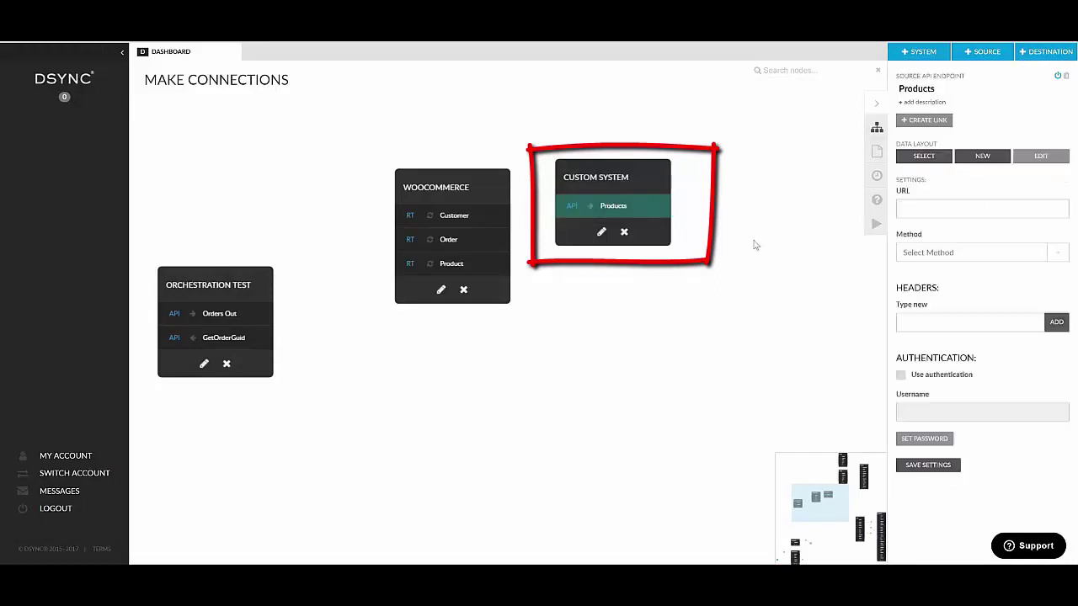
{"action": "left_click", "coordinate": [944, 208]}
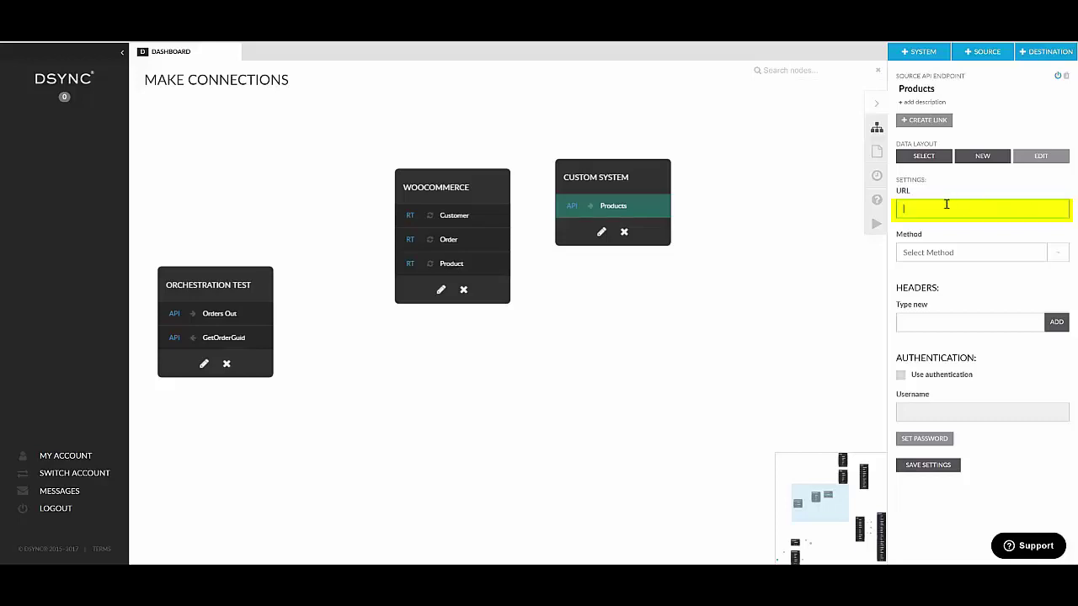
{"action": "left_click", "coordinate": [1057, 257]}
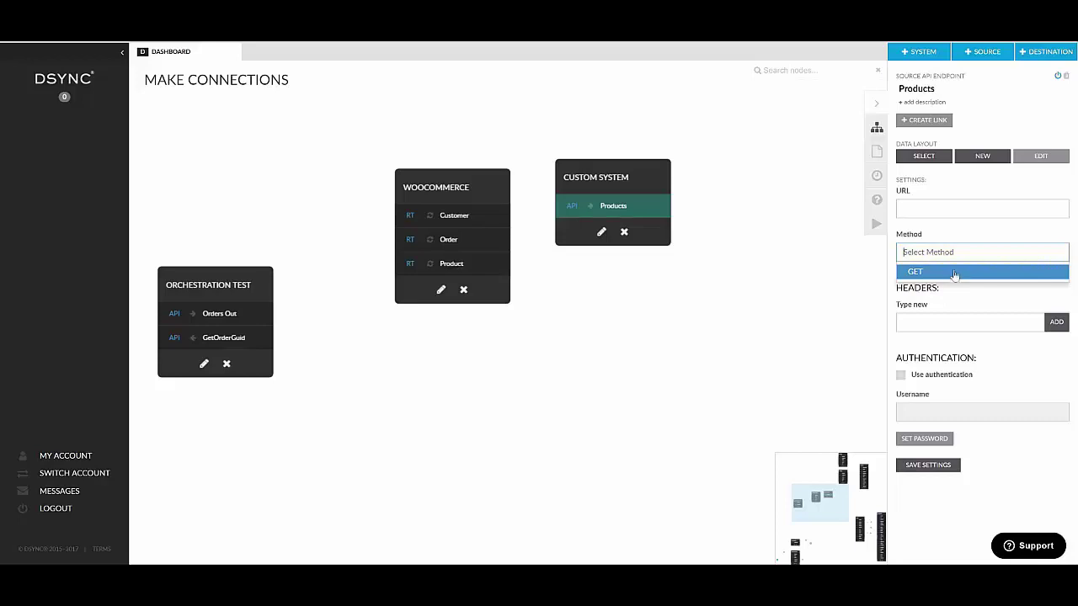
{"action": "left_click", "coordinate": [993, 239]}
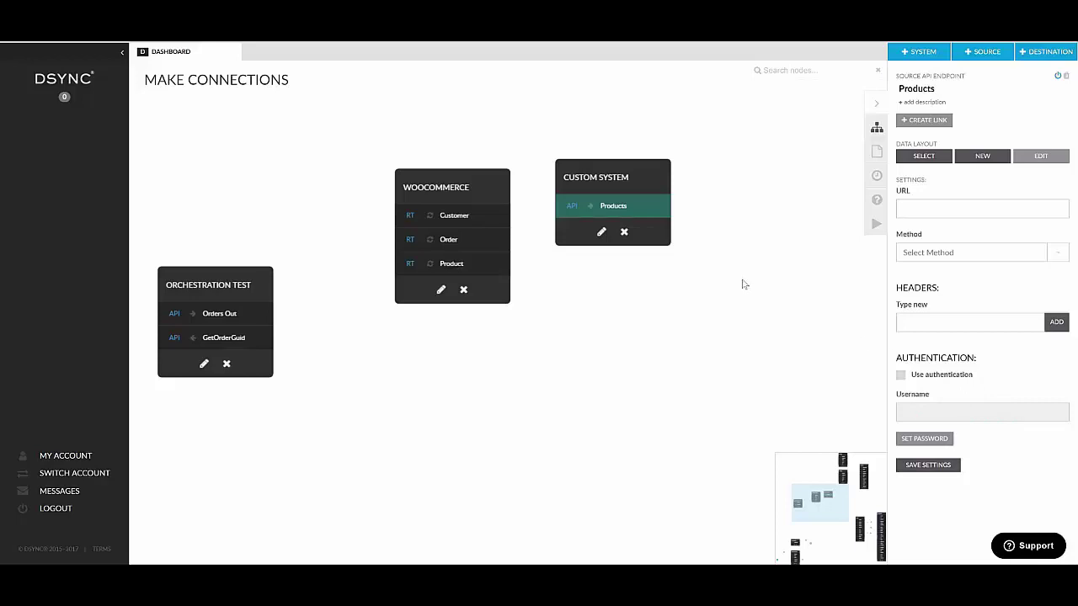
{"action": "left_click", "coordinate": [600, 176]}
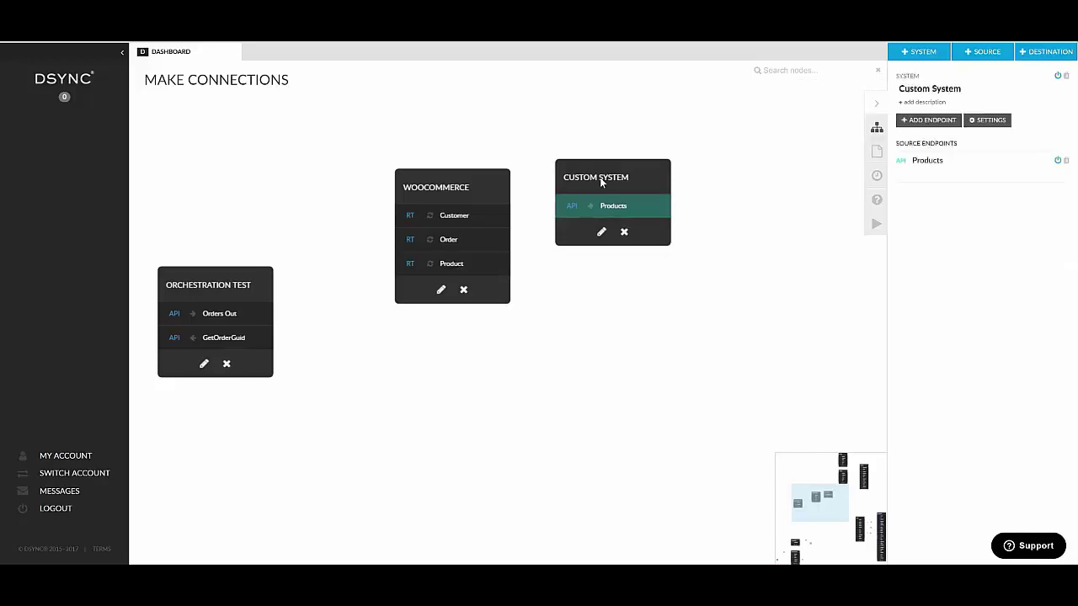
Step: Set Custom System's authorization method to OAUTH with the GenericOAuth1 plugin and review its fields
{"action": "left_click", "coordinate": [974, 122]}
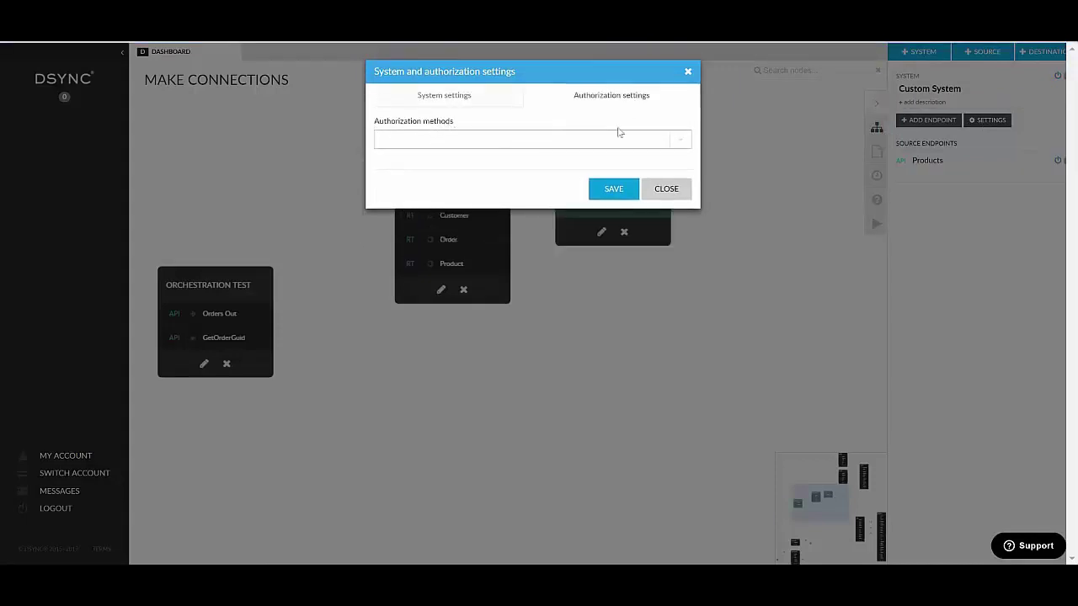
{"action": "left_click", "coordinate": [681, 143]}
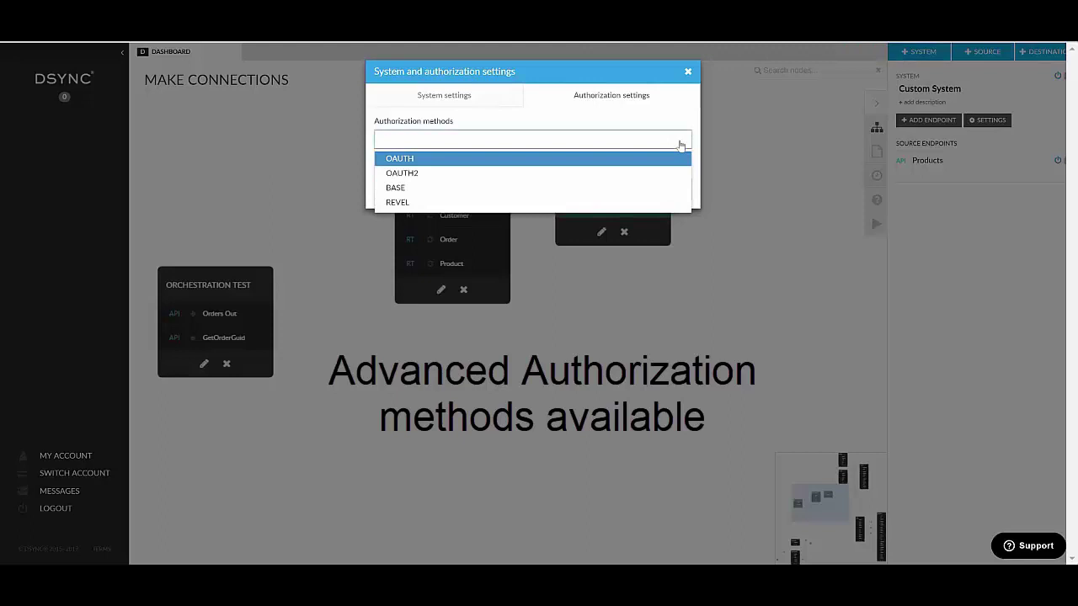
{"action": "left_click", "coordinate": [501, 160]}
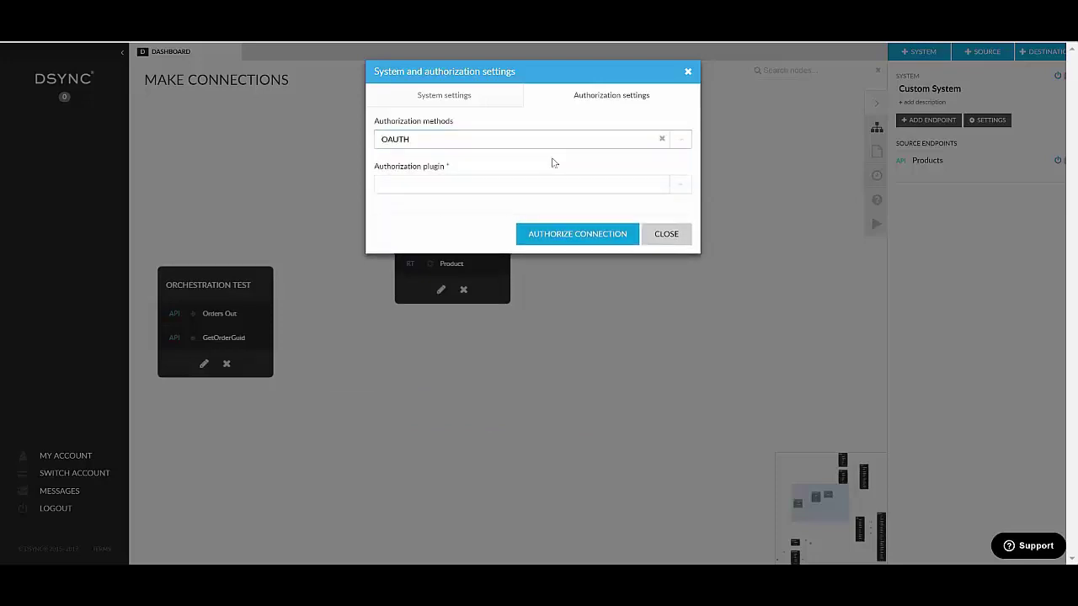
{"action": "left_click", "coordinate": [686, 192]}
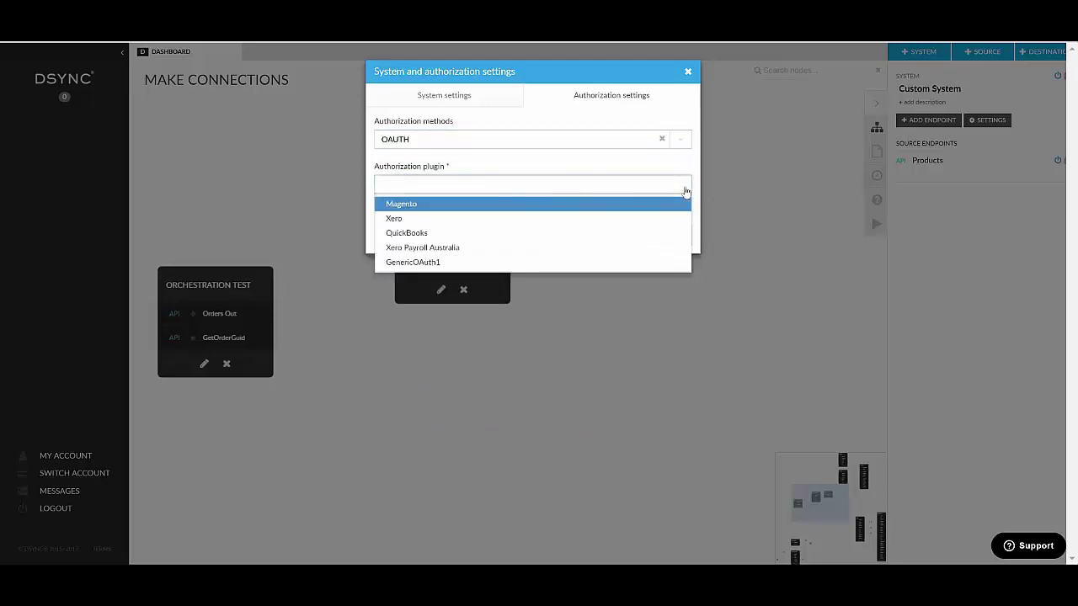
{"action": "left_click", "coordinate": [436, 263]}
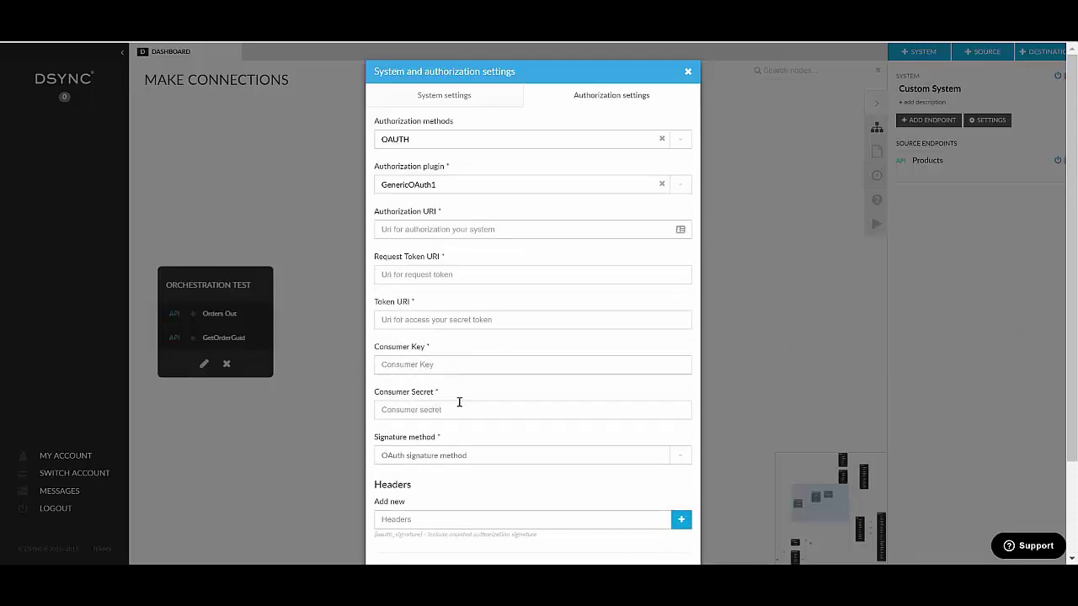
{"action": "scroll", "coordinate": [486, 404], "scroll_direction": "down", "scroll_amount": 3}
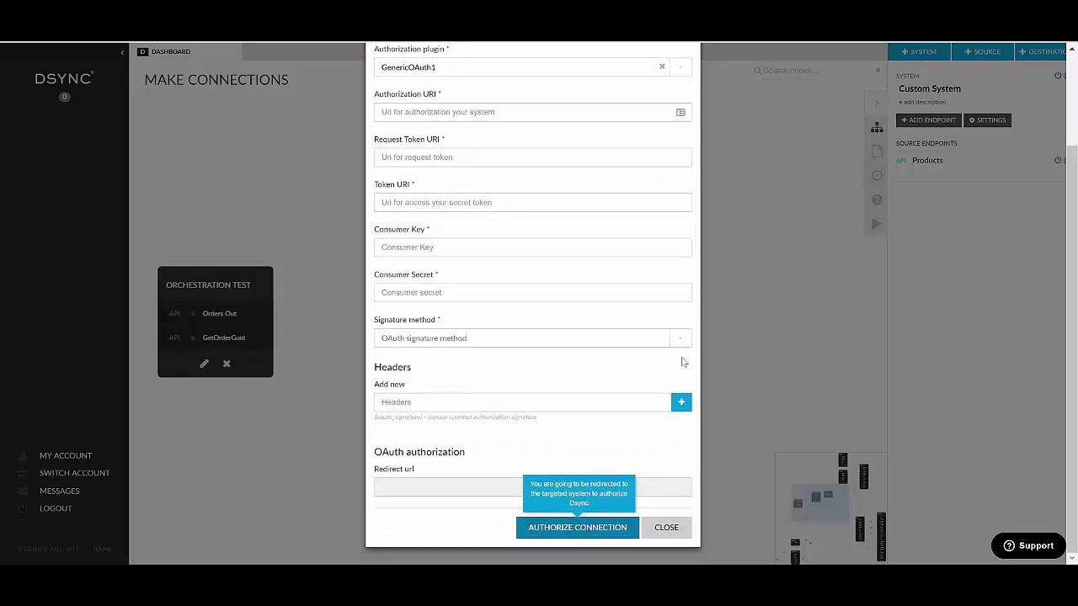
Step: Close the authorization settings without authorizing and glance at the Products endpoint's settings
{"action": "left_click", "coordinate": [763, 240]}
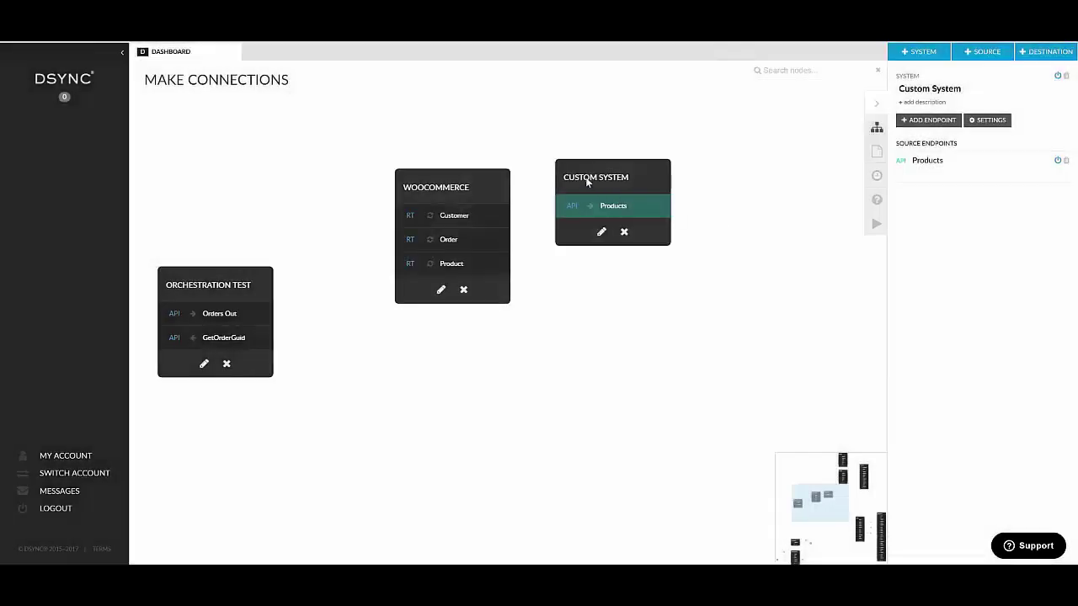
{"action": "left_click", "coordinate": [603, 208]}
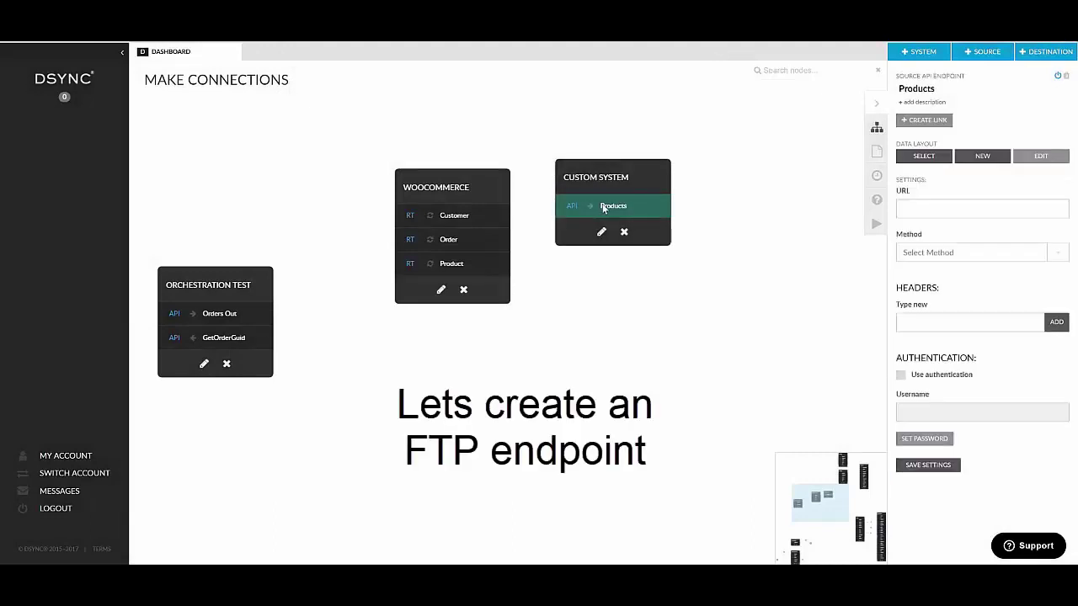
{"action": "left_click", "coordinate": [623, 180]}
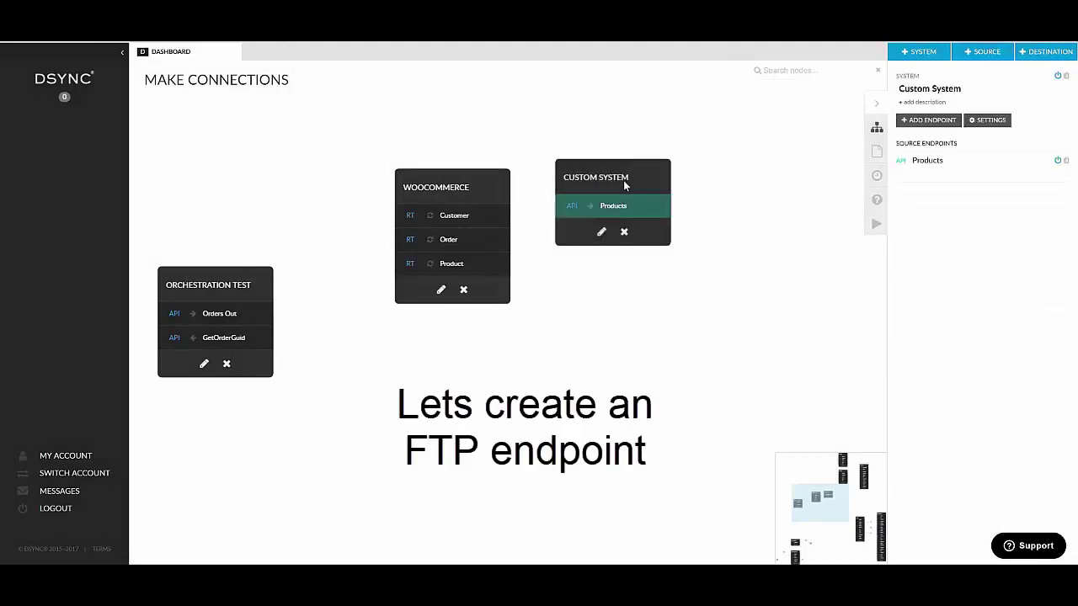
Step: Add an endpoint named FTP with type DESTINATION and connector type FTP
{"action": "left_click", "coordinate": [949, 120]}
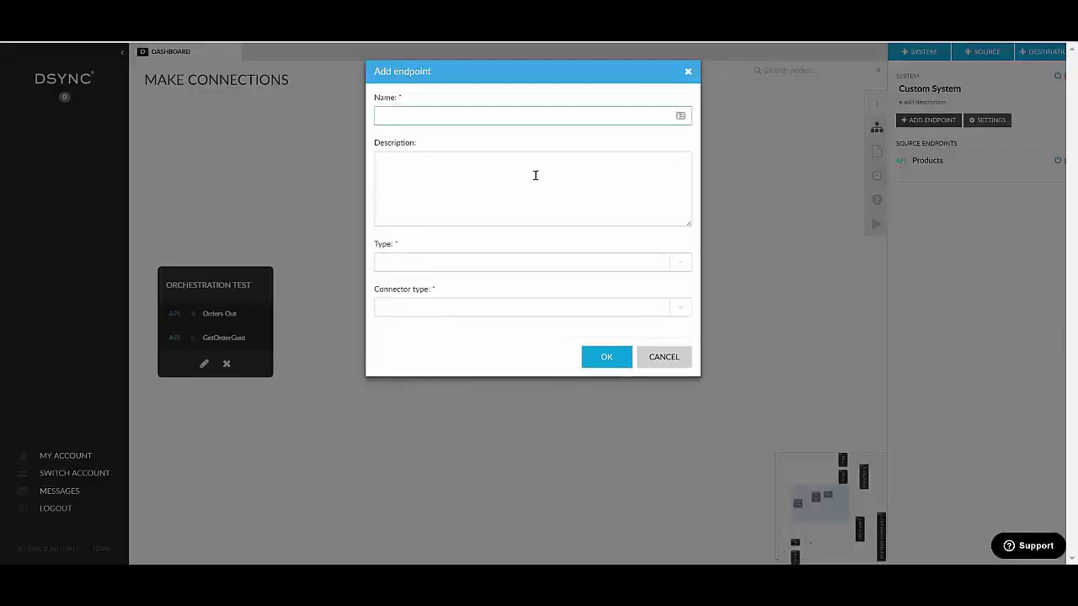
{"action": "type", "text": "FTP"}
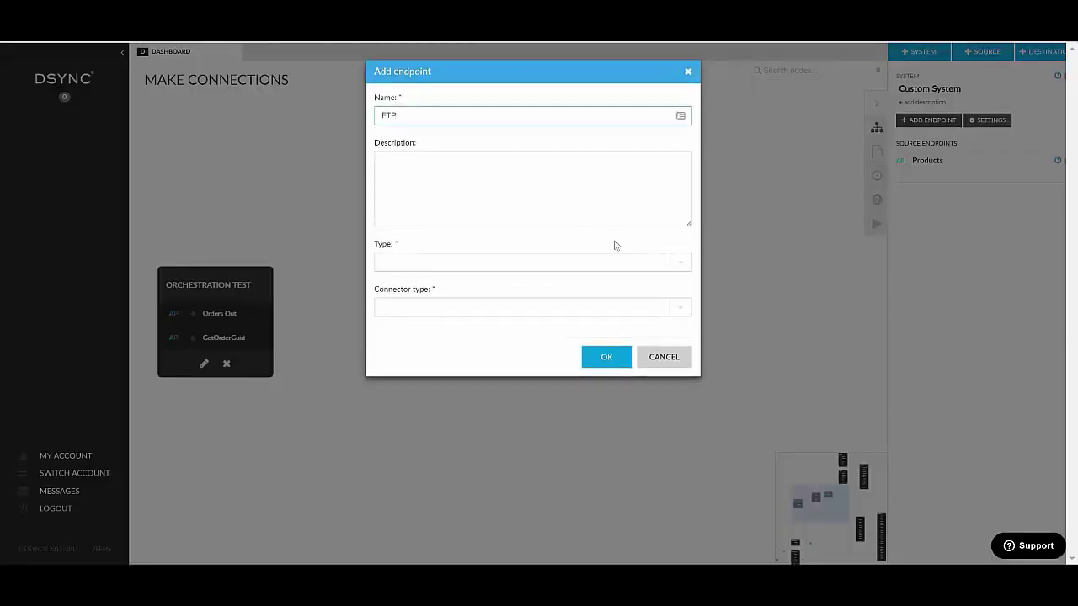
{"action": "left_click", "coordinate": [681, 271]}
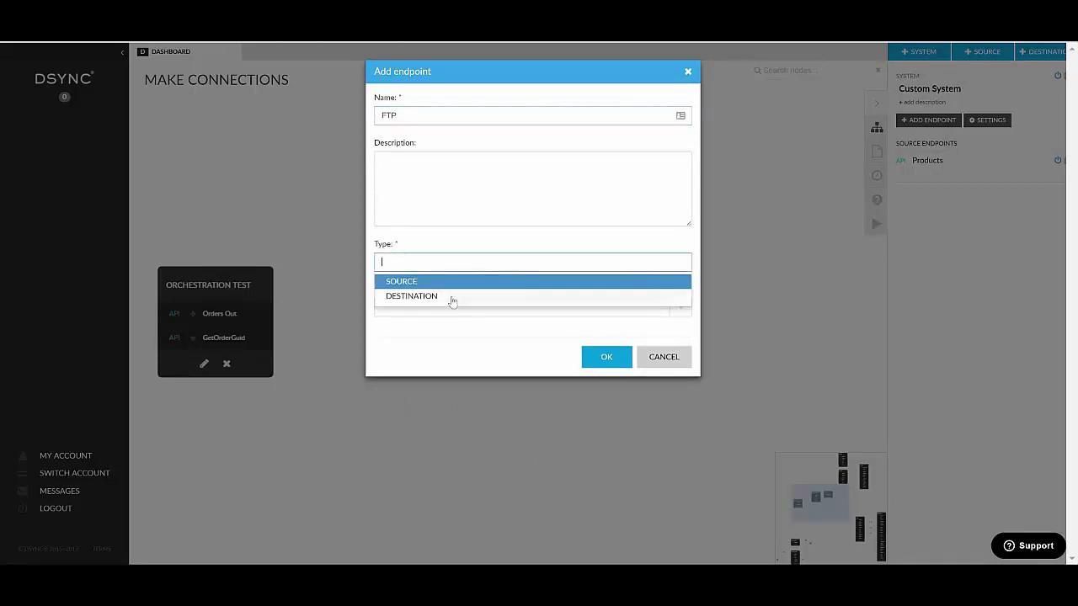
{"action": "left_click", "coordinate": [453, 296]}
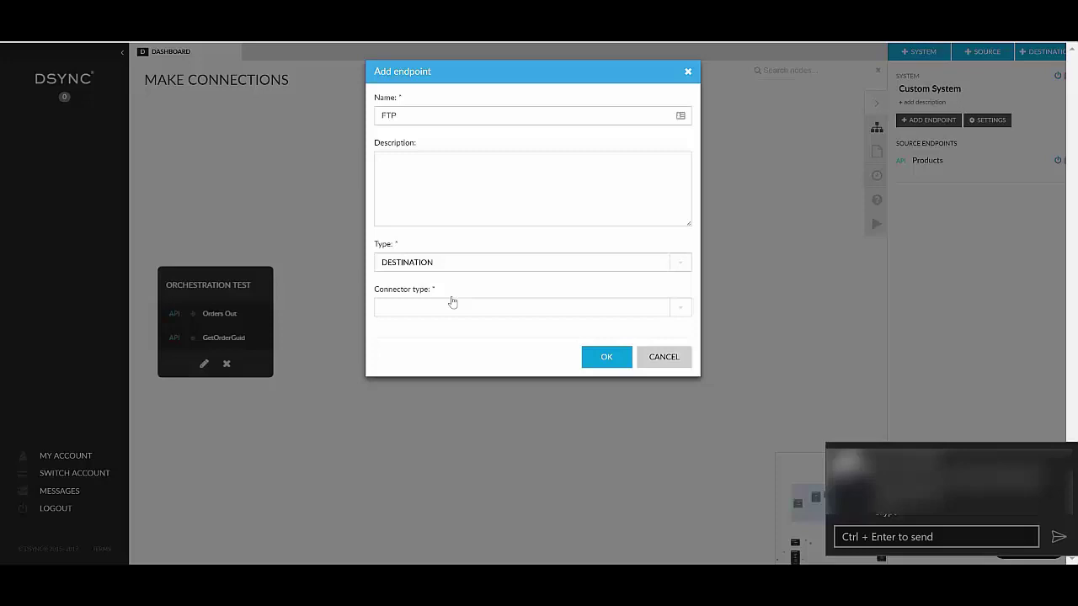
{"action": "left_click", "coordinate": [682, 309]}
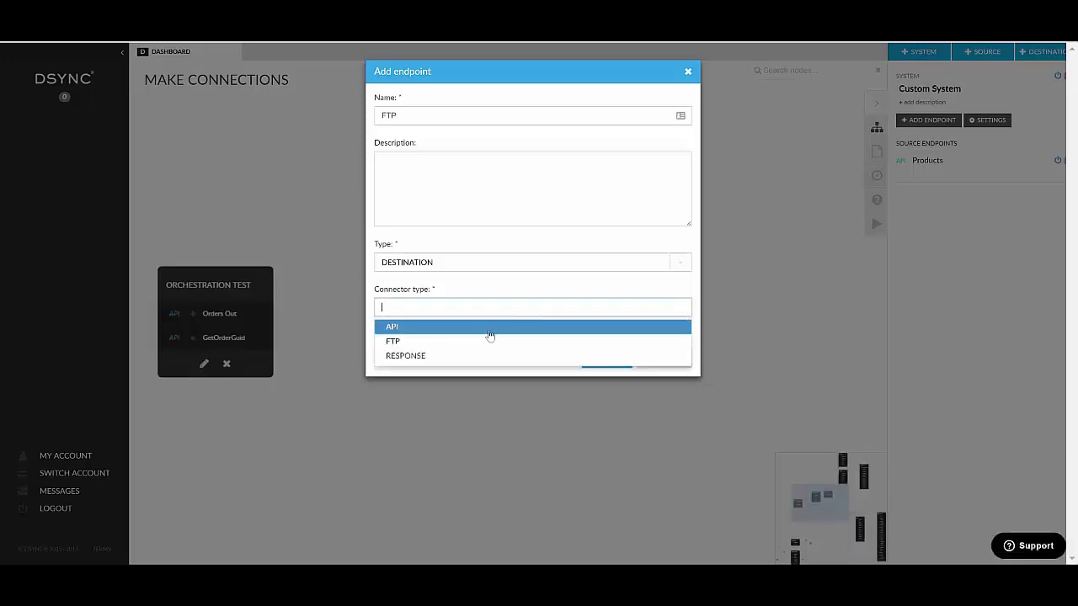
{"action": "left_click", "coordinate": [451, 342]}
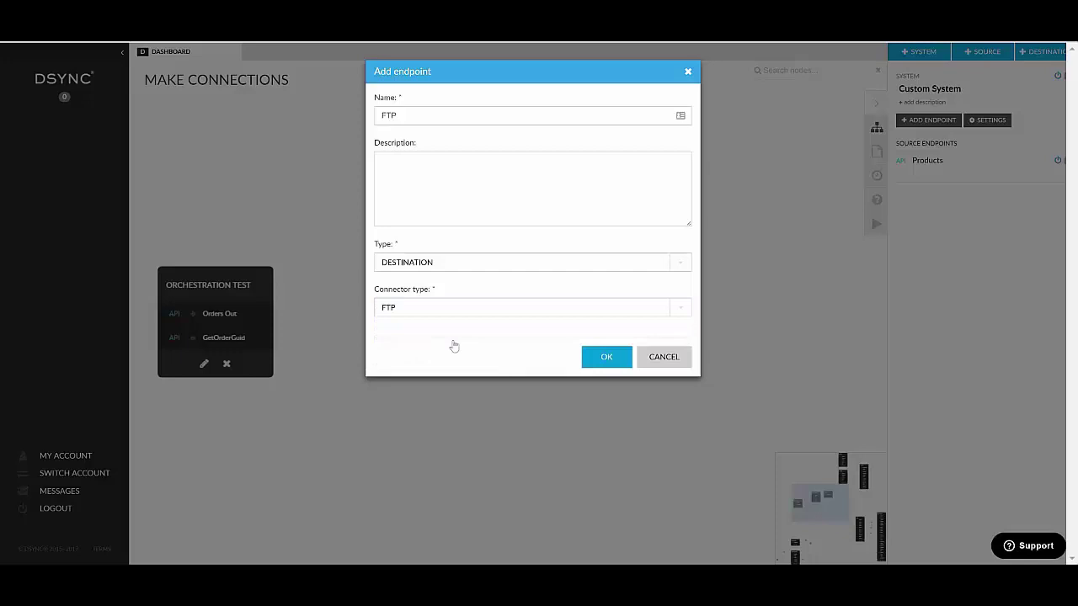
{"action": "left_click", "coordinate": [604, 359]}
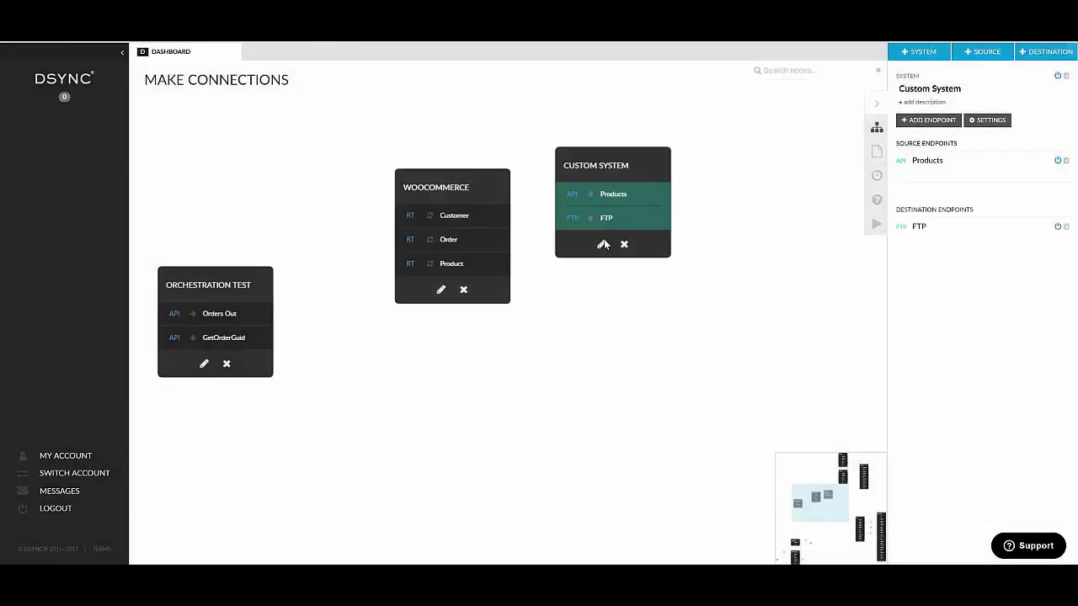
Step: Save the FTP endpoint with protocol FTP on port 21, then shift Custom System down-right
{"action": "left_click", "coordinate": [608, 217]}
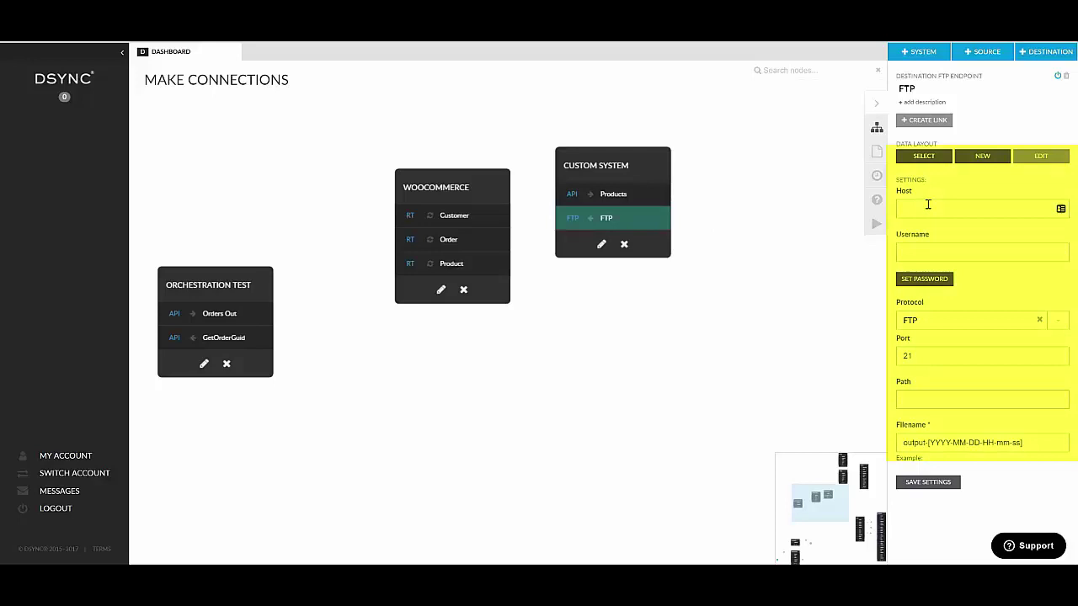
{"action": "left_click", "coordinate": [943, 251]}
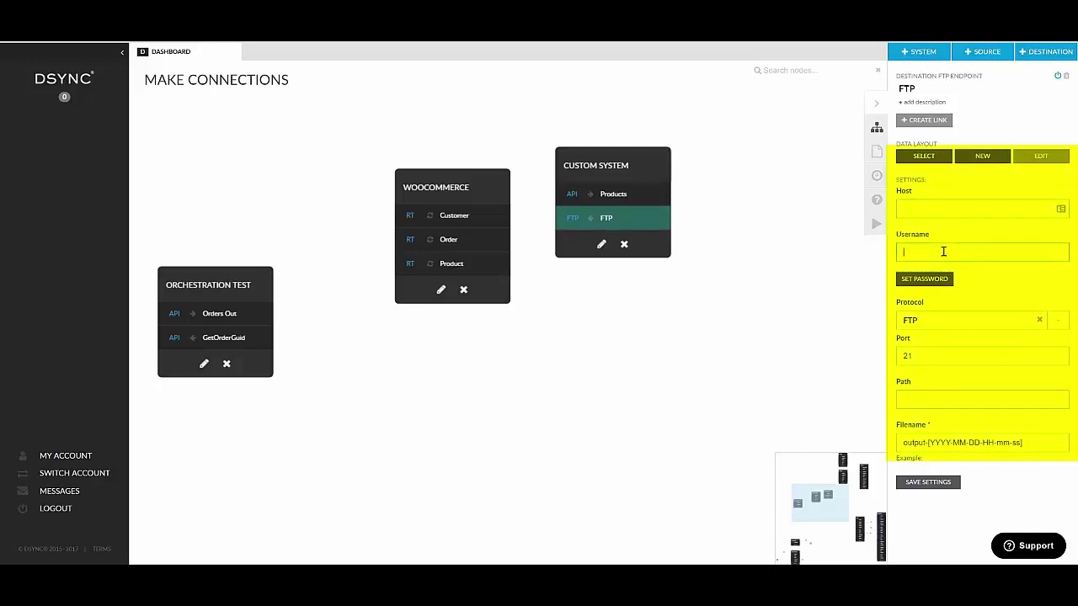
{"action": "left_click", "coordinate": [1059, 326]}
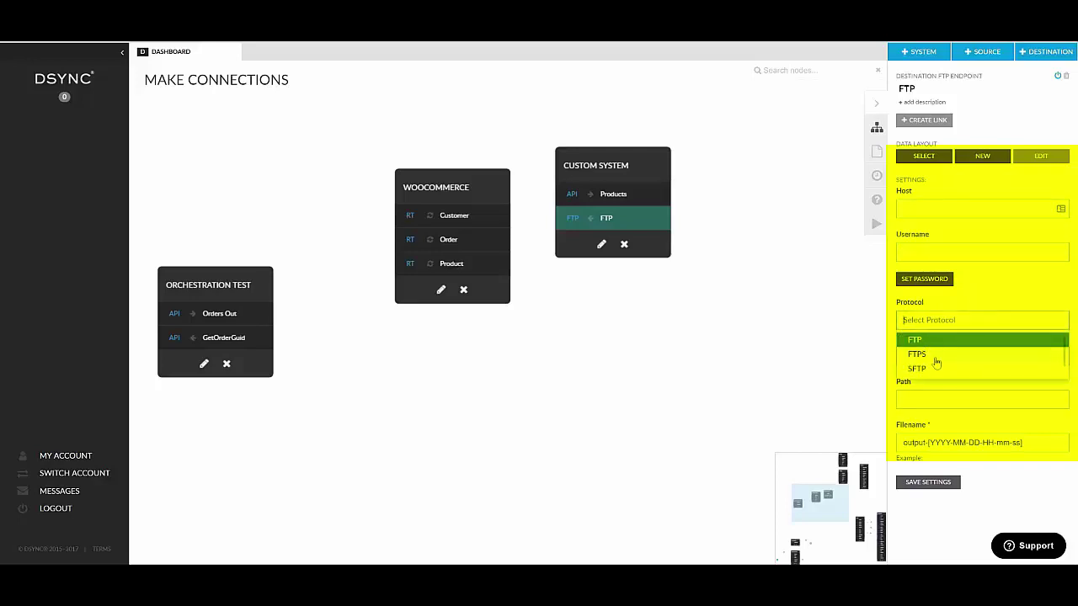
{"action": "key", "text": "Return"}
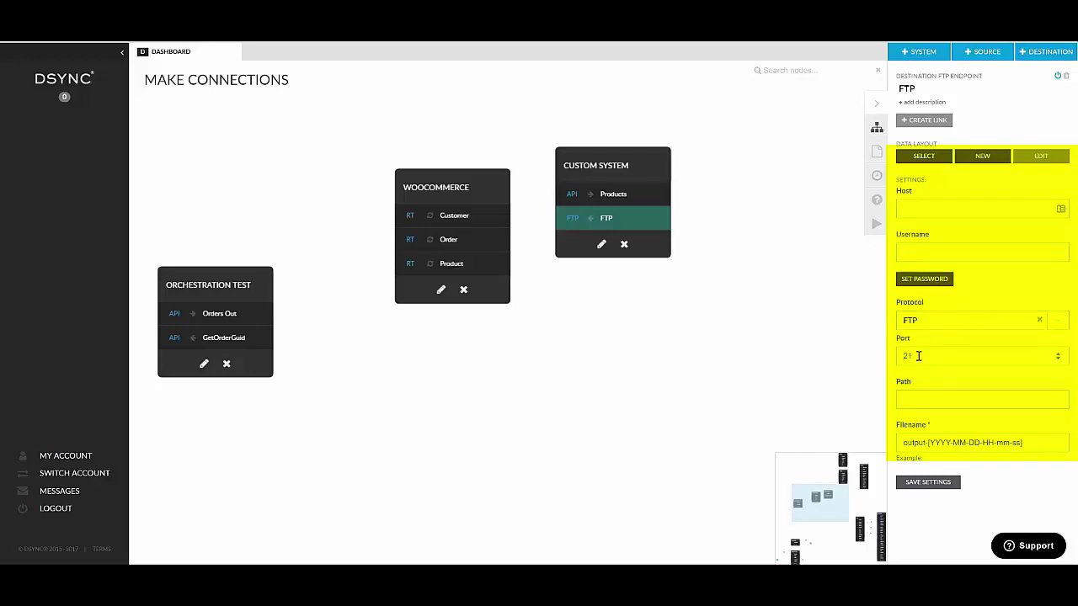
{"action": "left_click", "coordinate": [919, 399]}
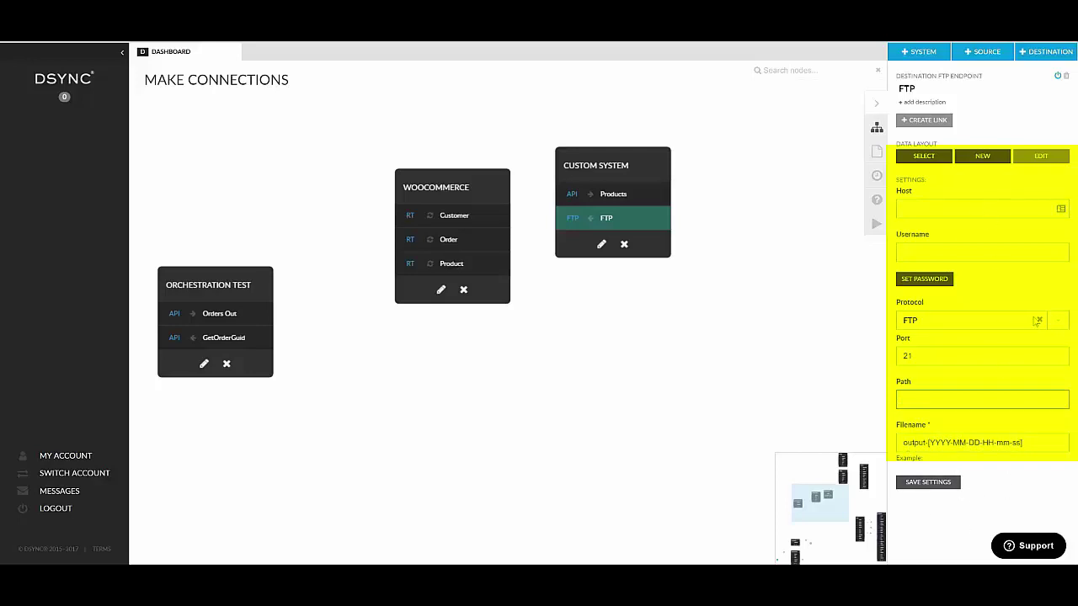
{"action": "left_click", "coordinate": [929, 483]}
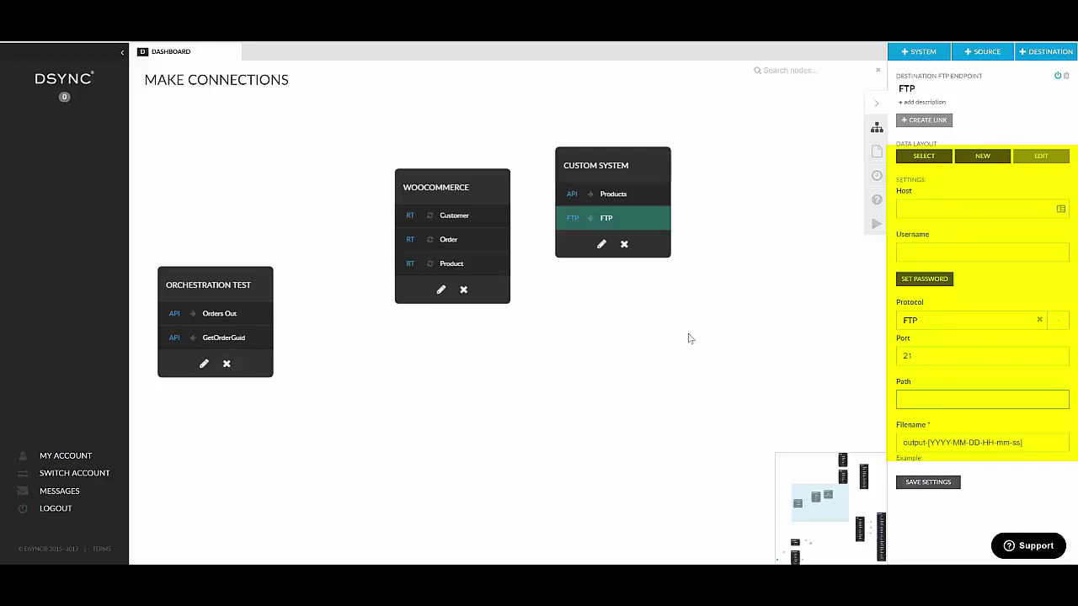
{"action": "left_click", "coordinate": [602, 171]}
{"action": "mouse_move", "coordinate": [602, 171]}
{"action": "left_mouse_down"}
{"action": "mouse_move", "coordinate": [618, 189]}
{"action": "mouse_move", "coordinate": [608, 188]}
{"action": "left_mouse_up"}
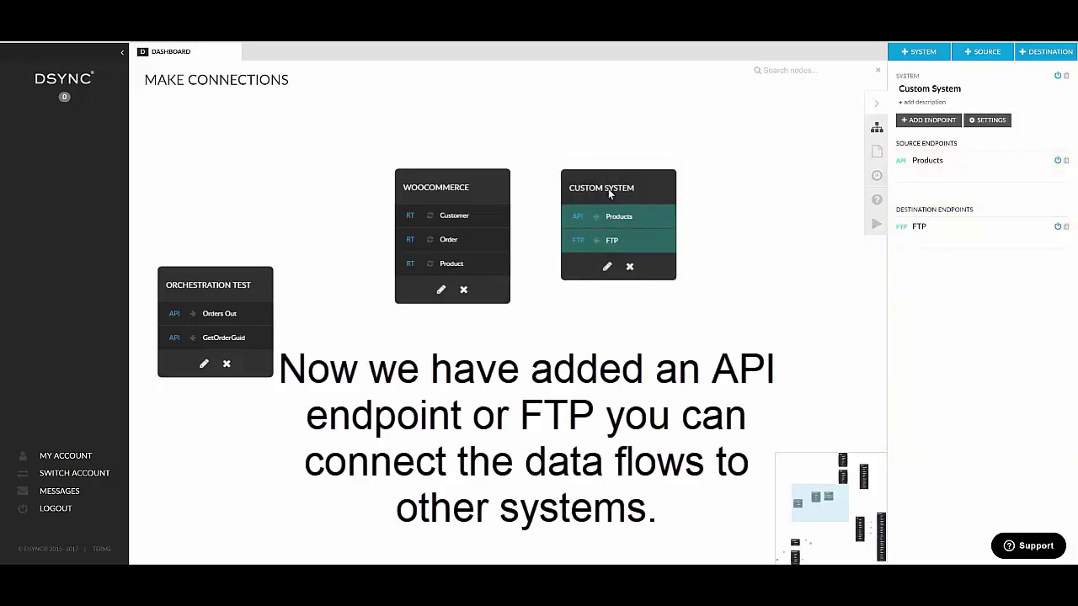